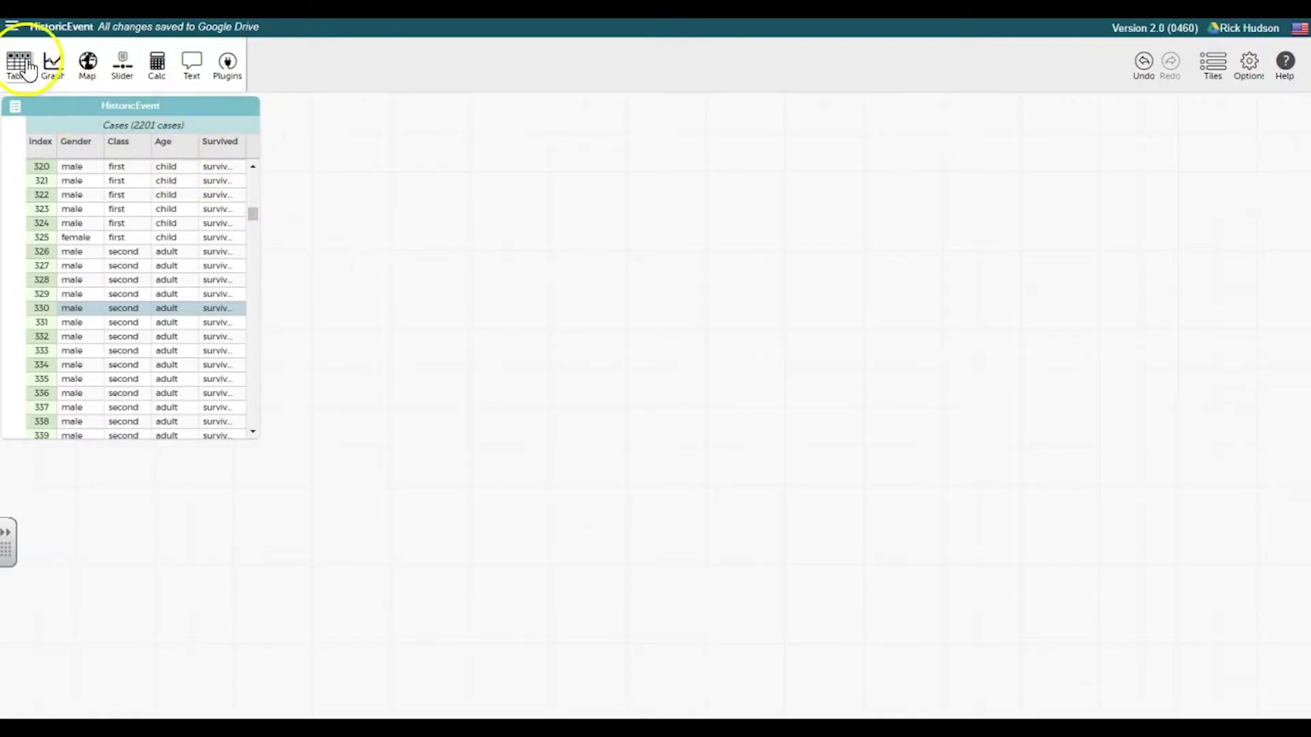
# Create a large graph of the 2201 cases split into female and male groups by Gender
pyautogui.click(53, 65)
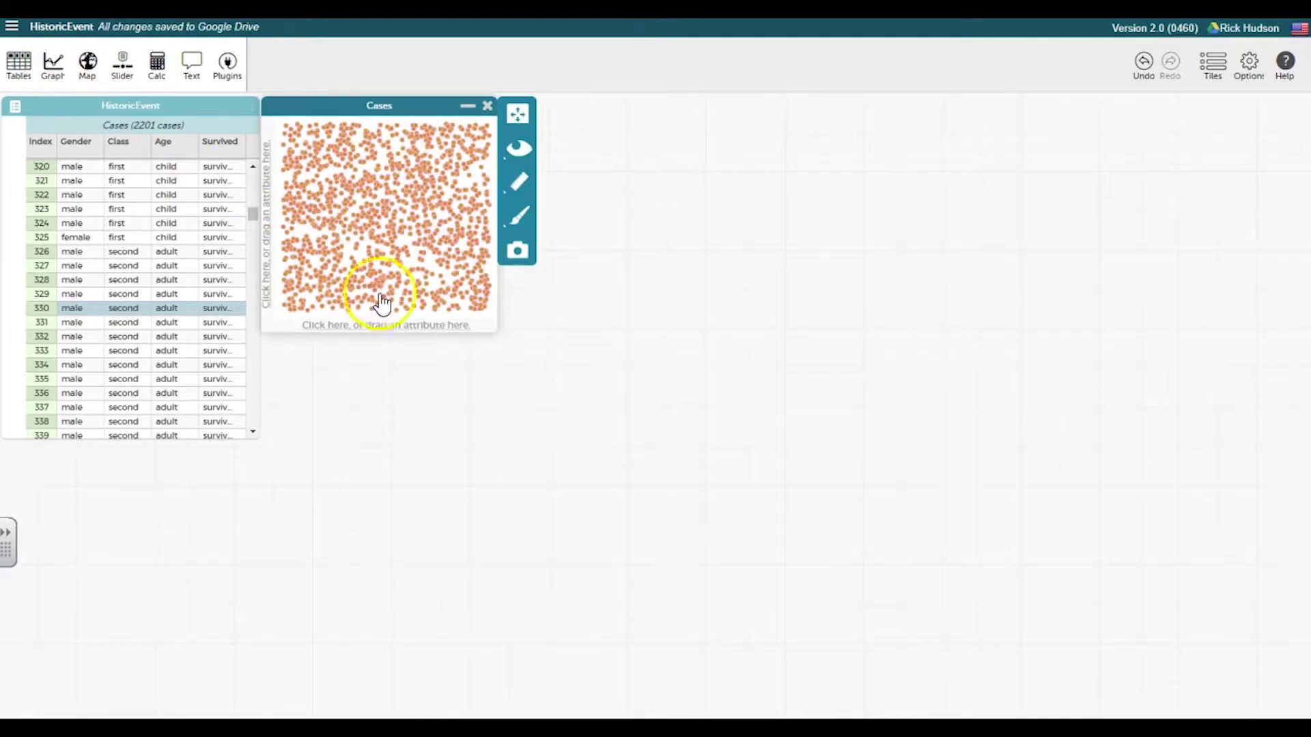
pyautogui.moveTo(494, 328); pyautogui.dragTo(1015, 538)
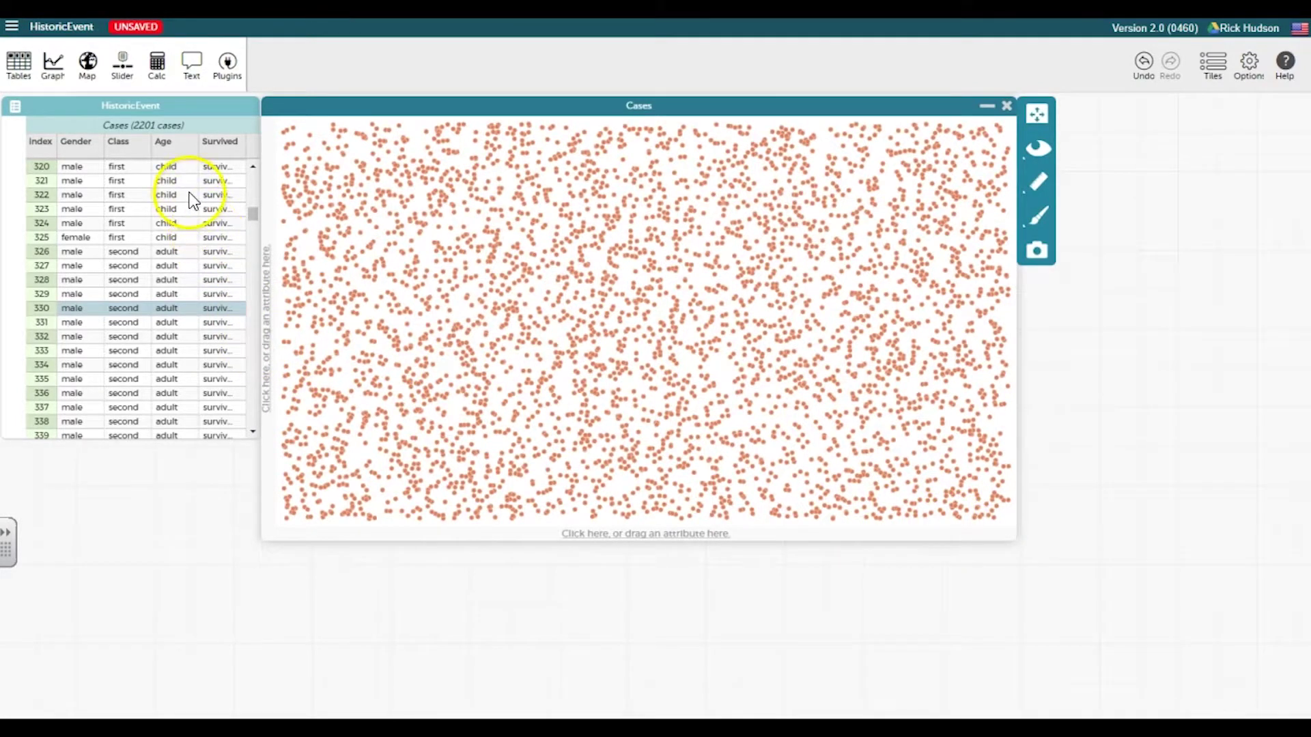
pyautogui.moveTo(75, 142); pyautogui.dragTo(416, 538)
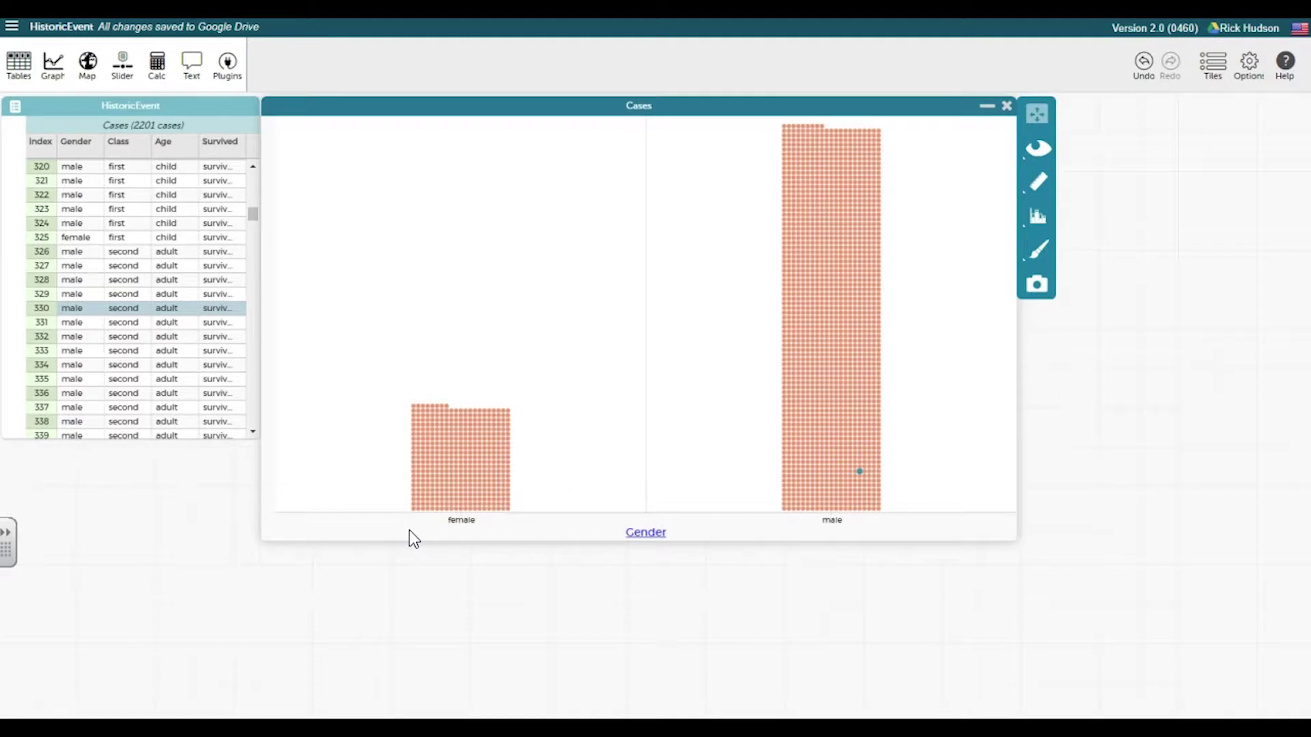
# Fuse the Gender graph's dots into solid female and male count bars
pyautogui.click(954, 321)
pyautogui.click(1037, 221)
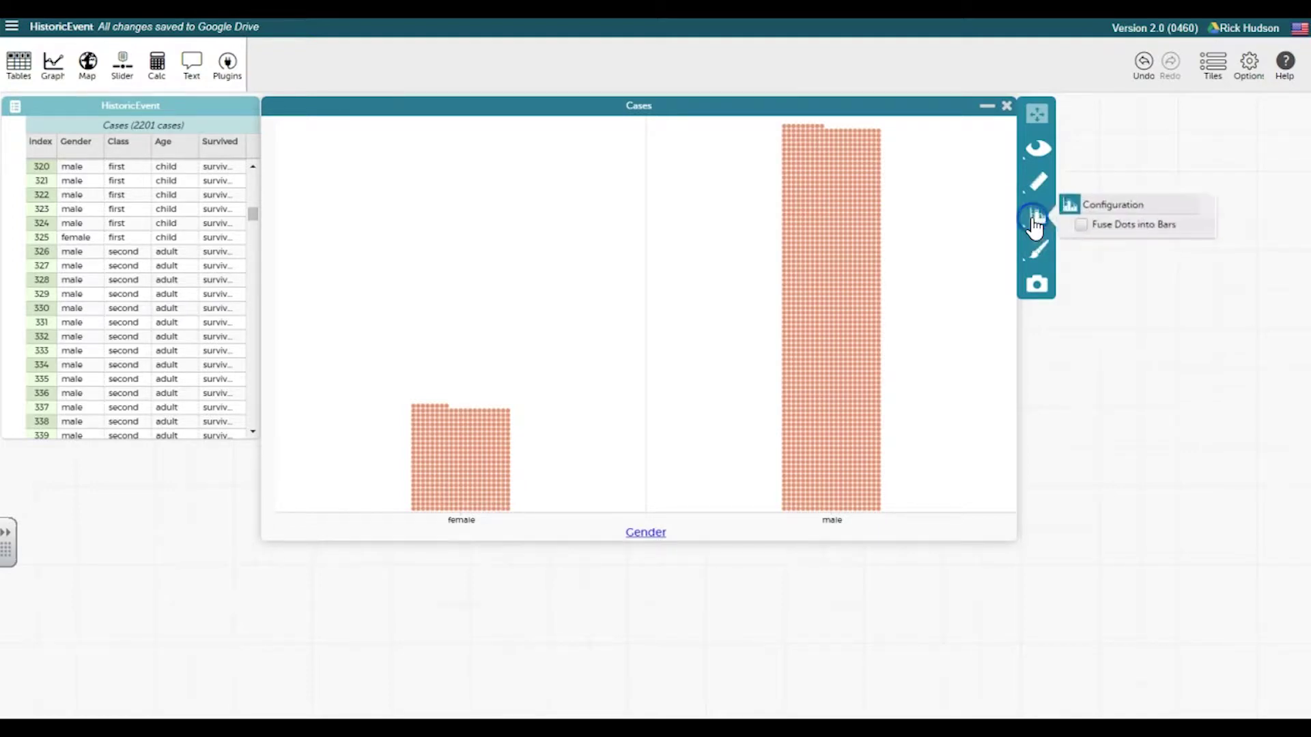
pyautogui.click(1081, 225)
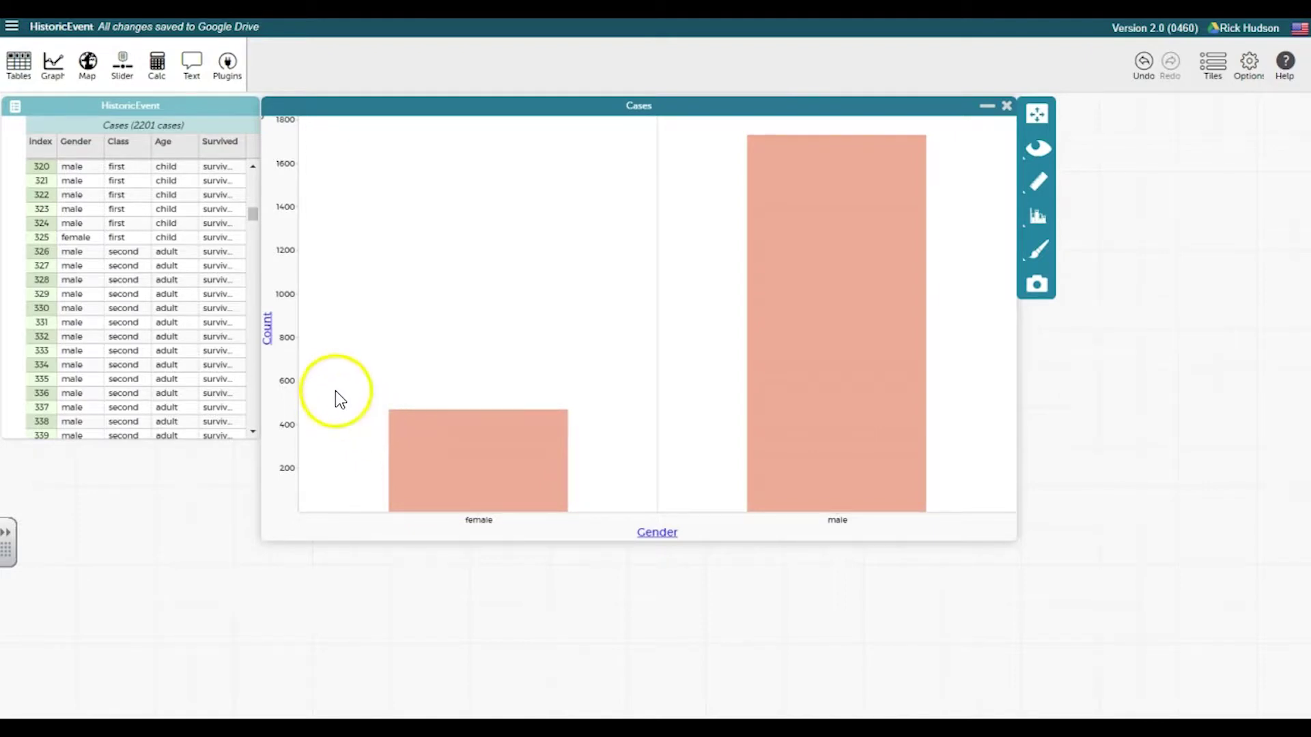
# Select consecutive second-class male cases from row 326 down to highlight them in the male bar
pyautogui.rightClick(36, 312)
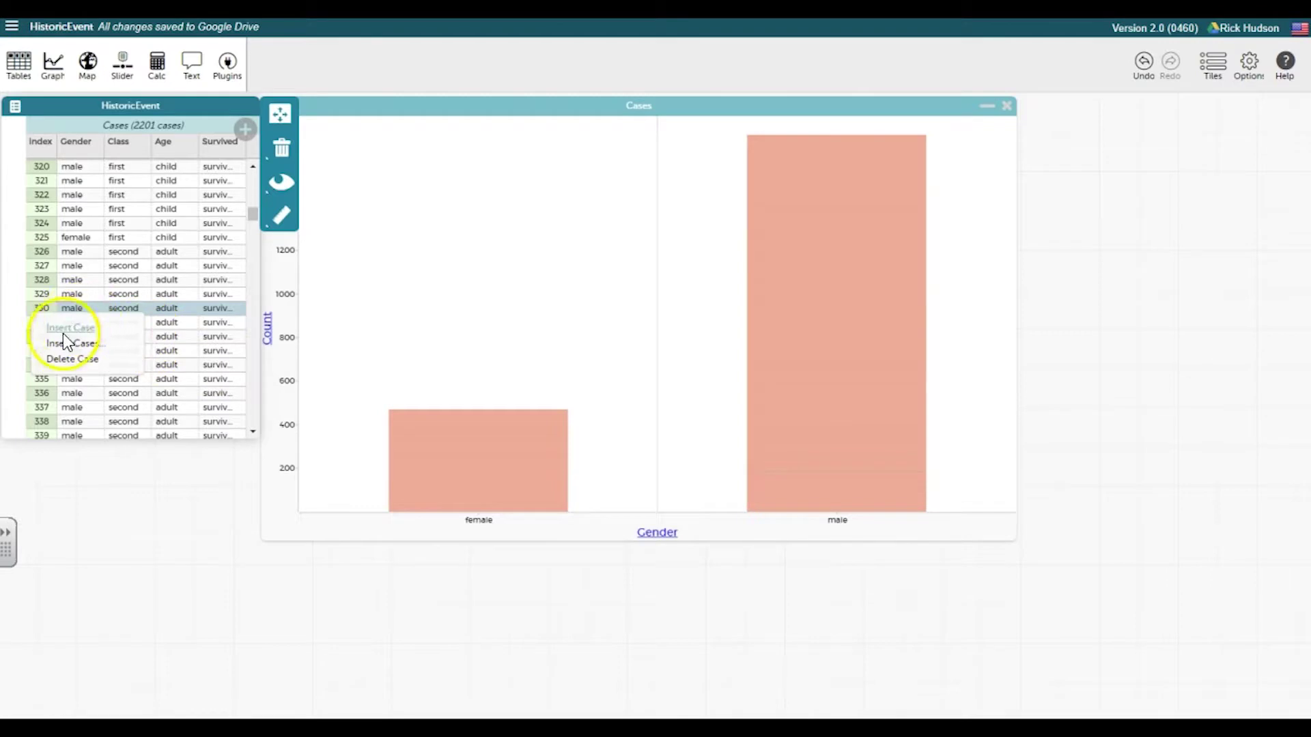
pyautogui.click(38, 251)
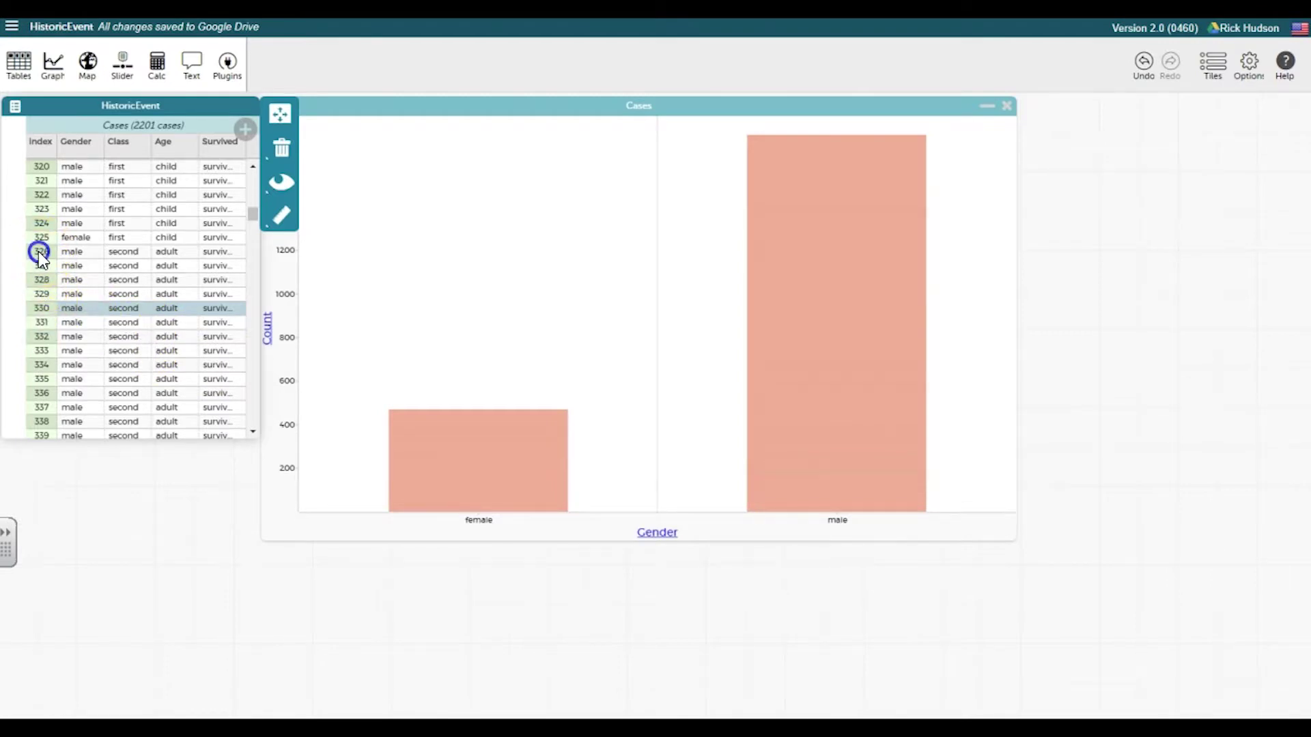
pyautogui.moveTo(37, 251); pyautogui.dragTo(36, 407)
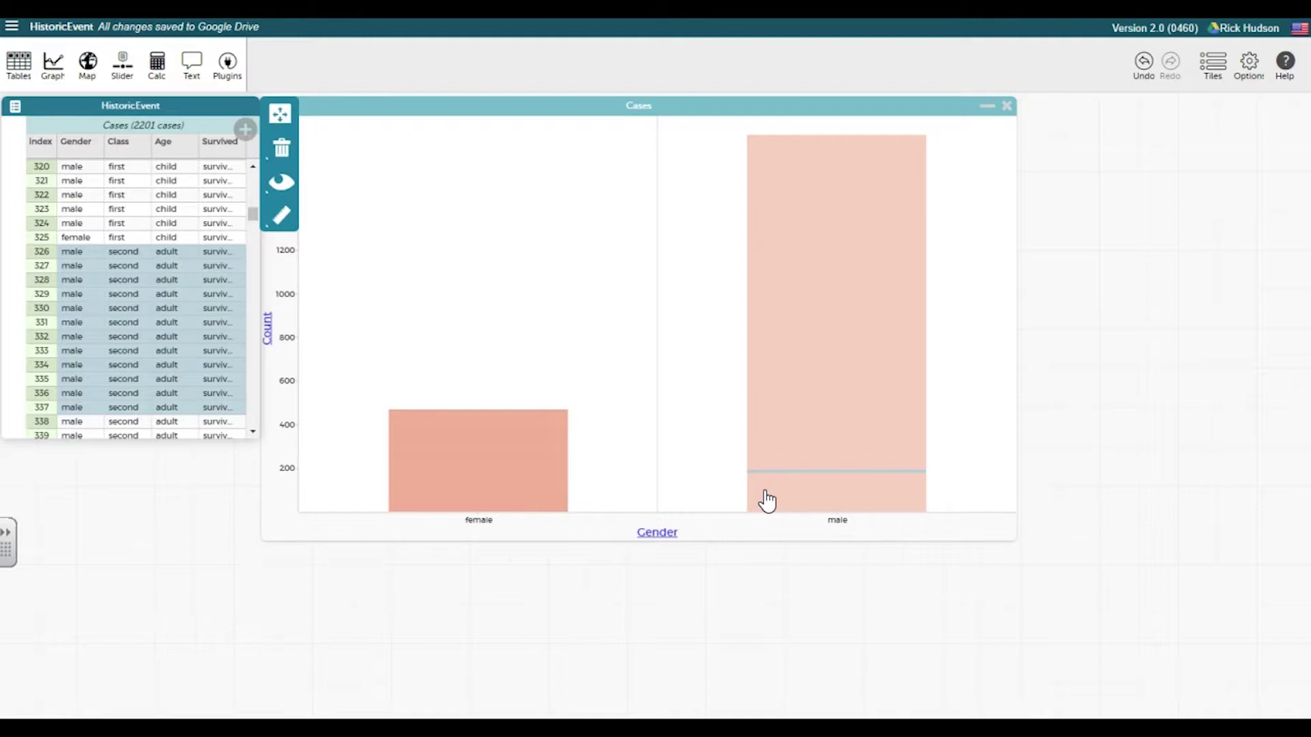
# Label the Gender bars with count and percent (470, 21% and 1731, 79%), then add Survived
pyautogui.click(820, 496)
pyautogui.click(975, 296)
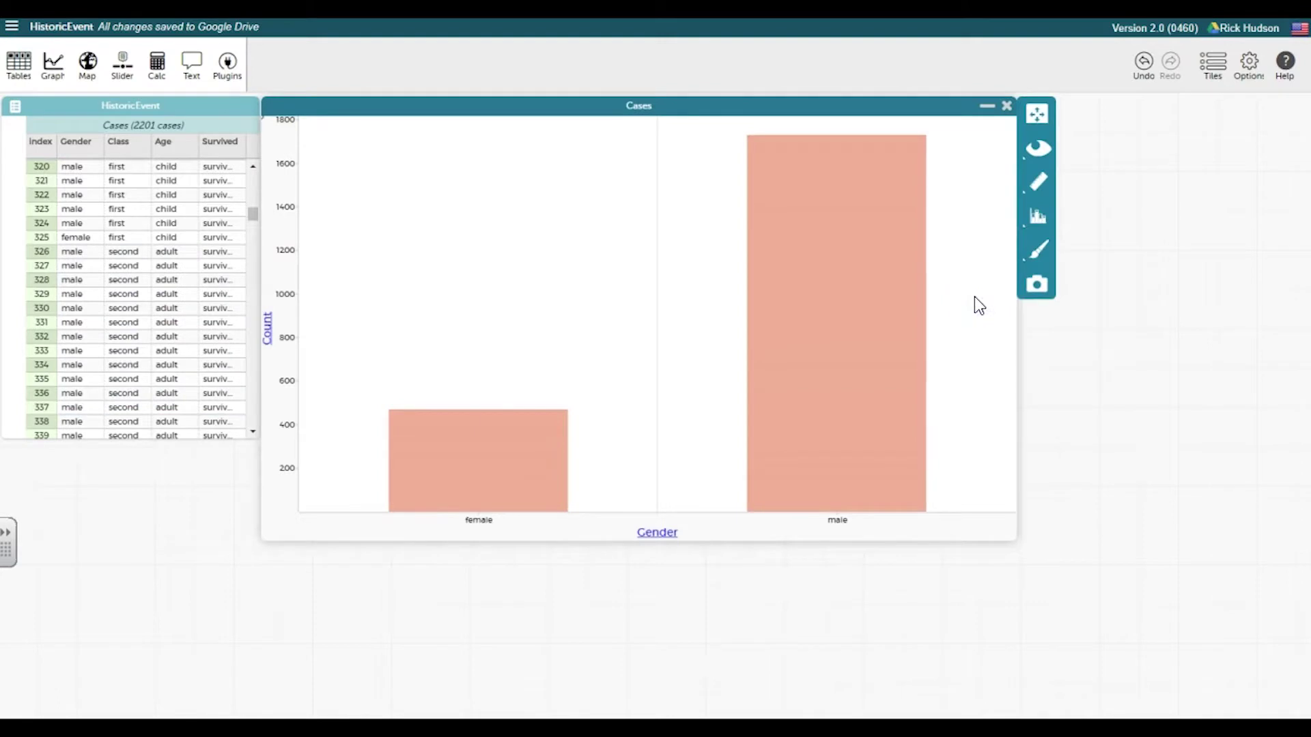
pyautogui.click(1038, 184)
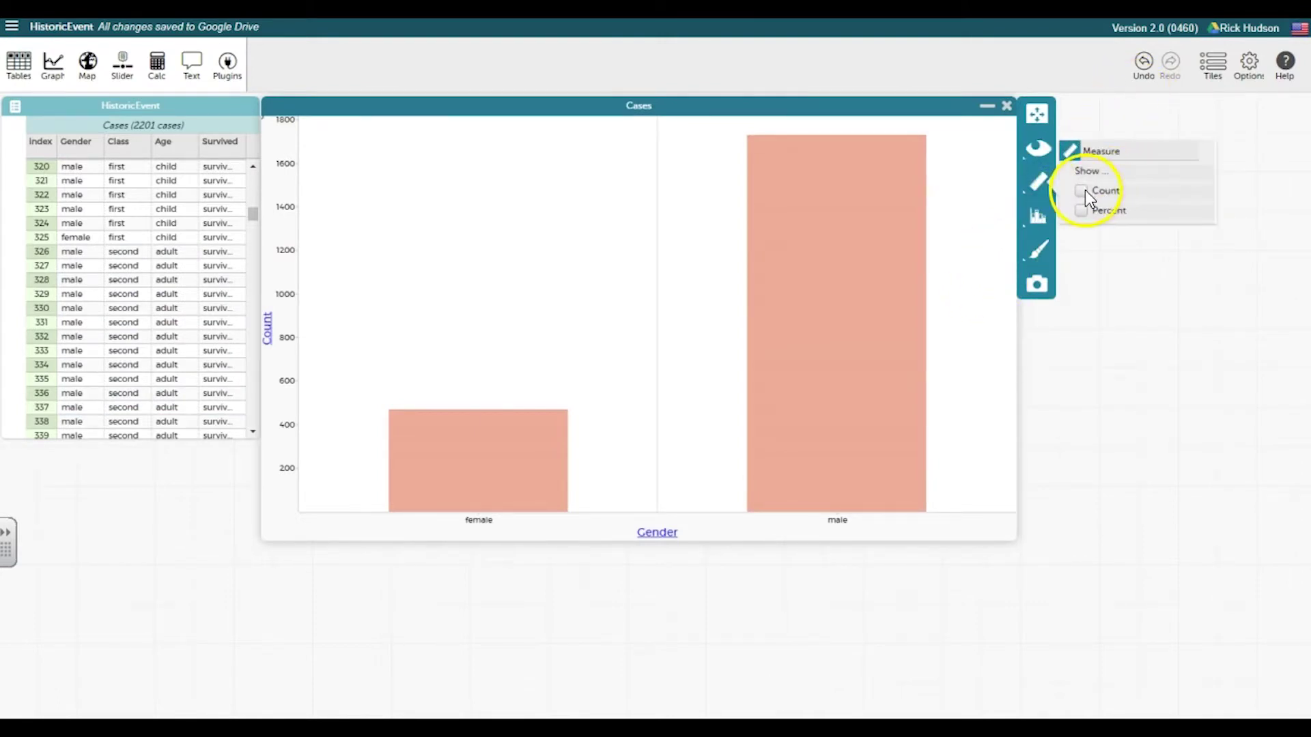
pyautogui.click(1083, 190)
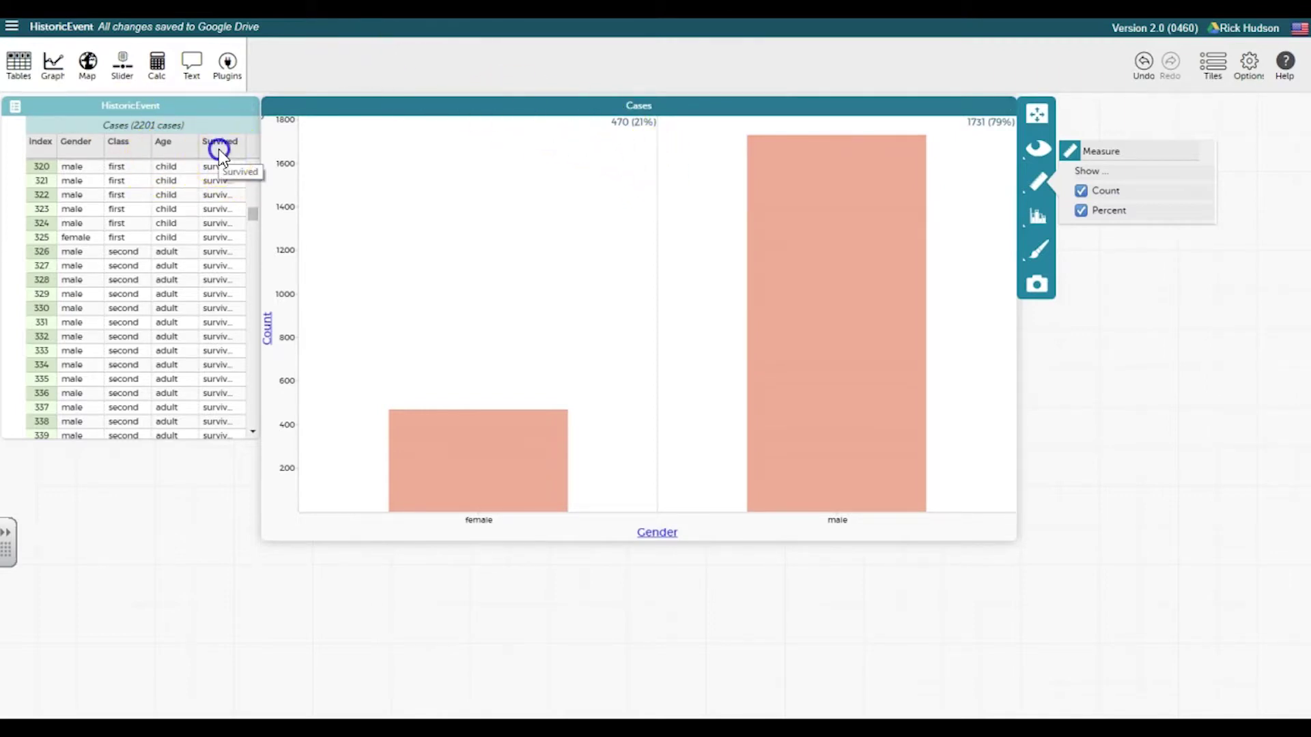
pyautogui.moveTo(218, 149)
pyautogui.mouseDown()
pyautogui.moveTo(390, 244)
pyautogui.moveTo(565, 302)
pyautogui.mouseUp()
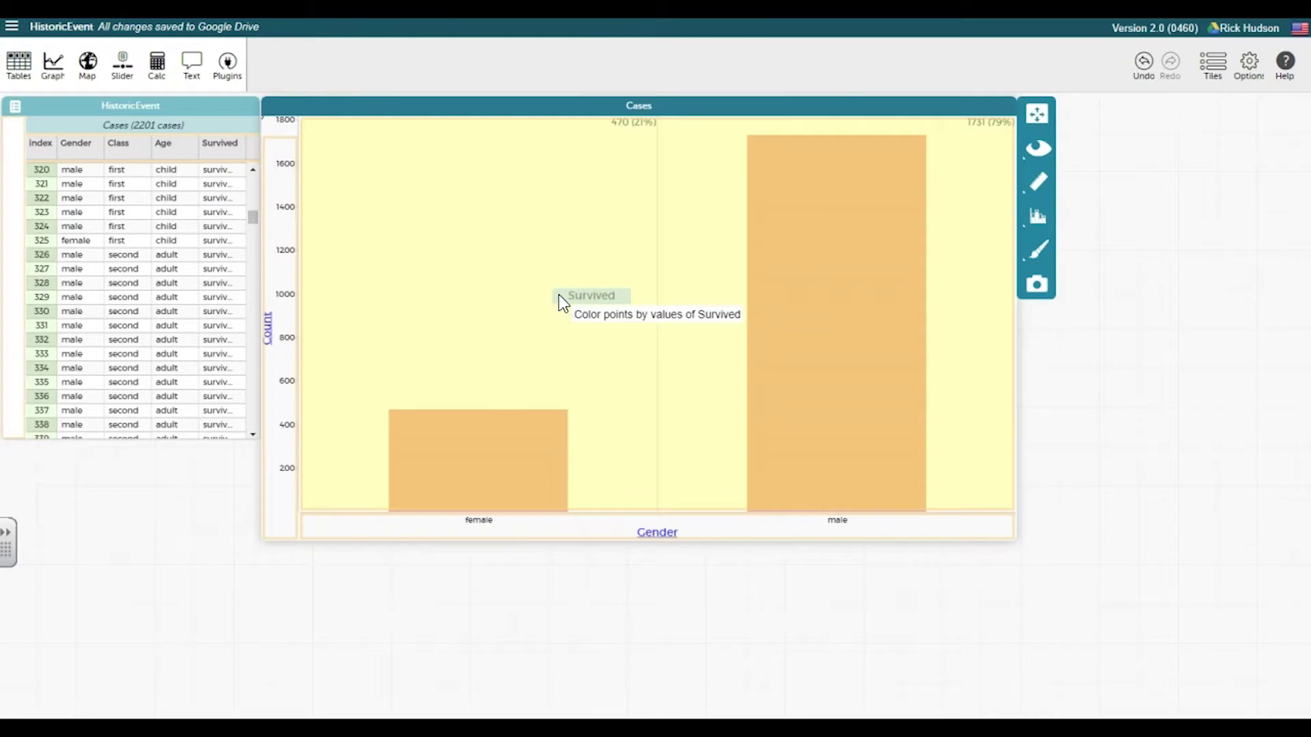
# Colour each Gender bar by Survived, with a did-not-survive/survived legend below the graph
pyautogui.moveTo(553, 290); pyautogui.dragTo(550, 290)
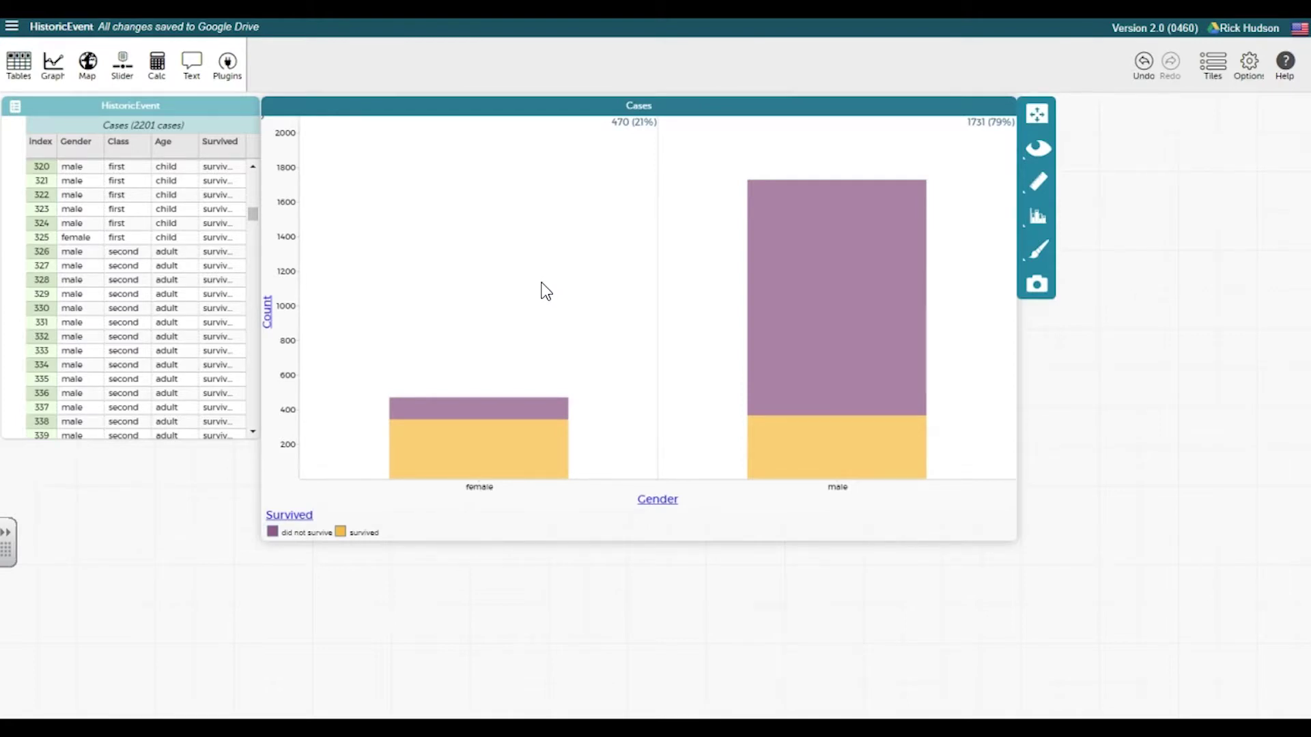
pyautogui.click(525, 277)
pyautogui.click(318, 517)
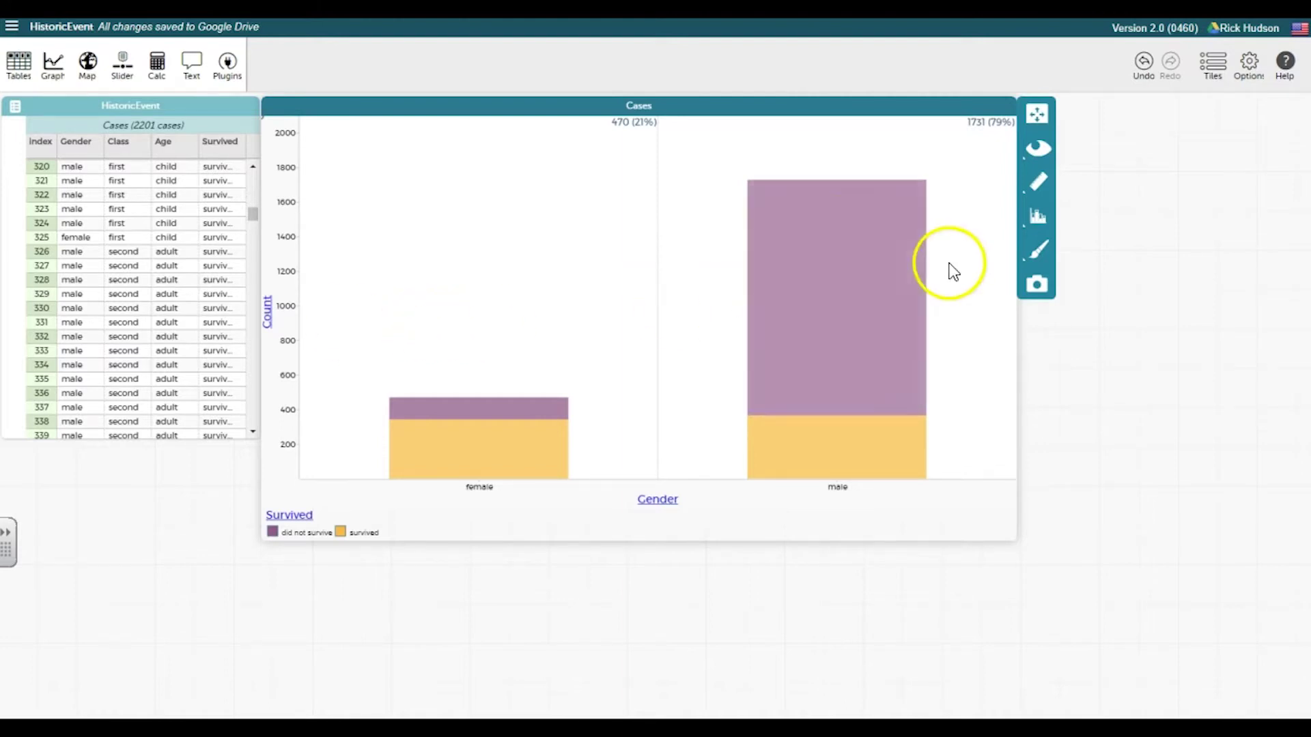
# Switch the Gender bars to a Percent scale so each reaches 100
pyautogui.click(1038, 224)
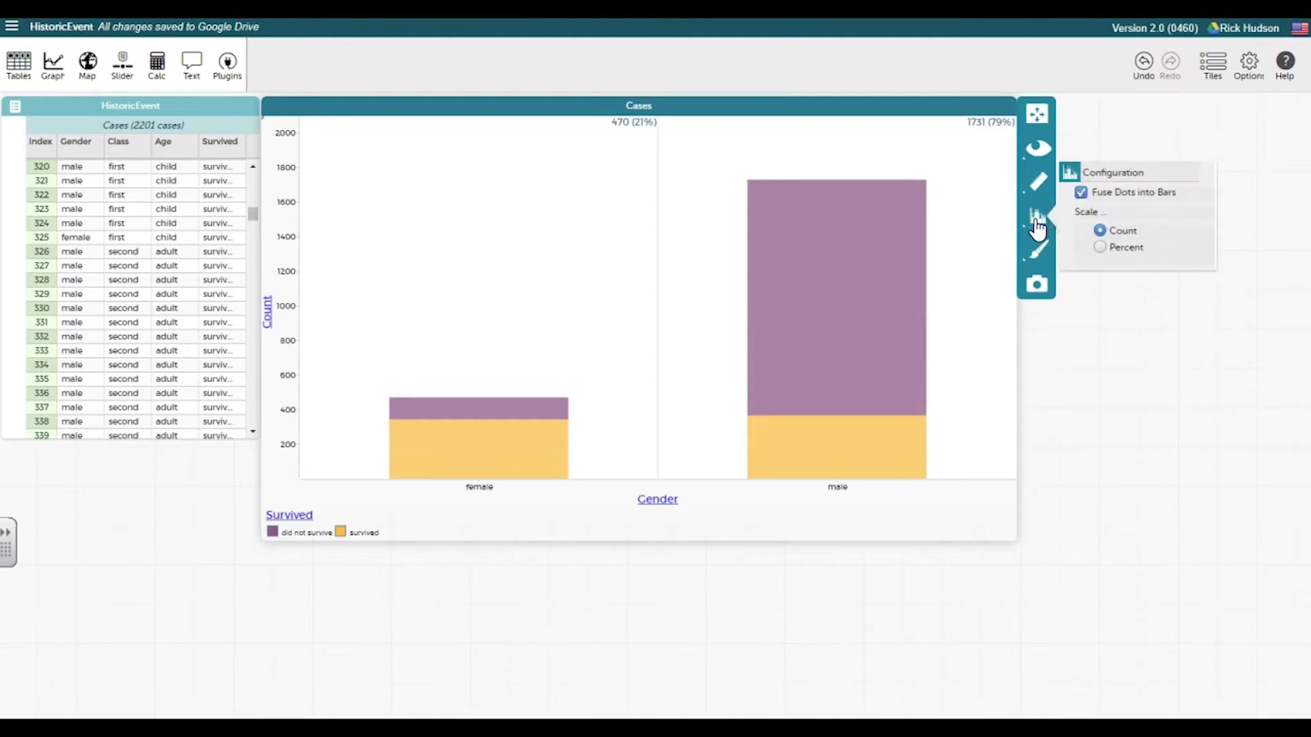
pyautogui.click(1100, 248)
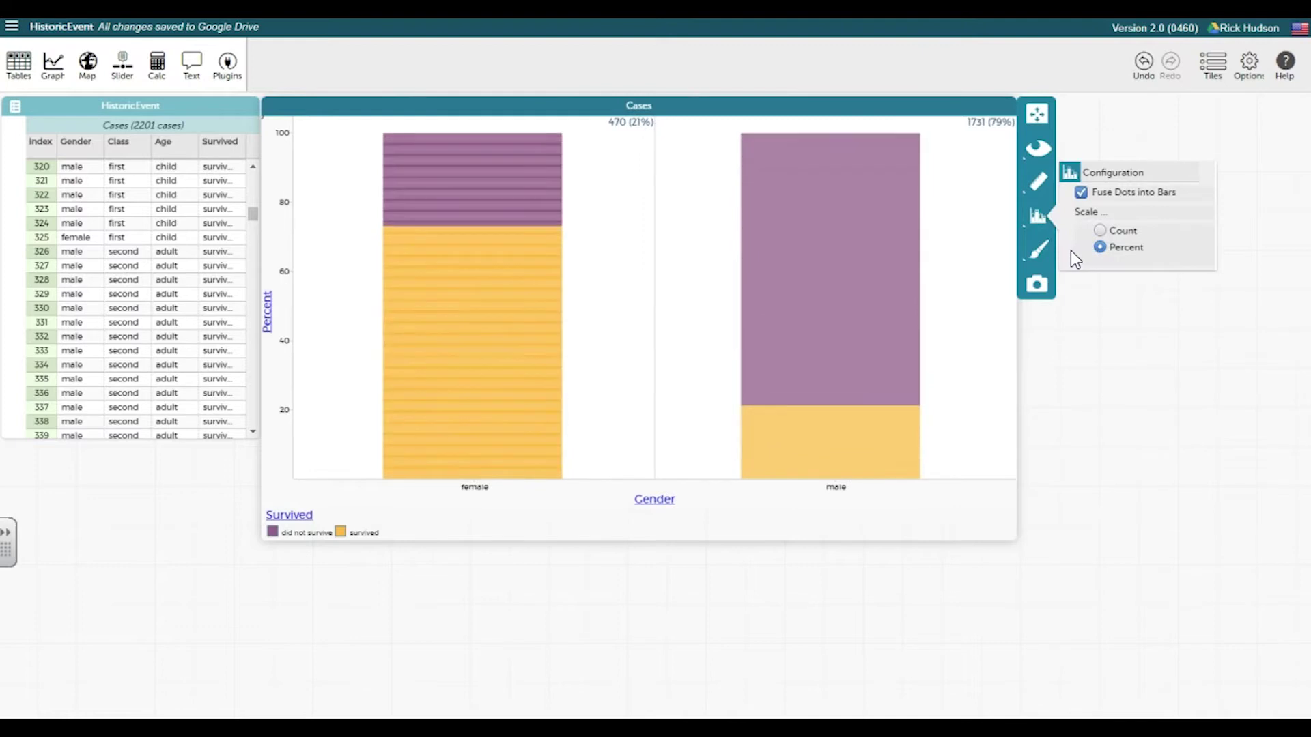